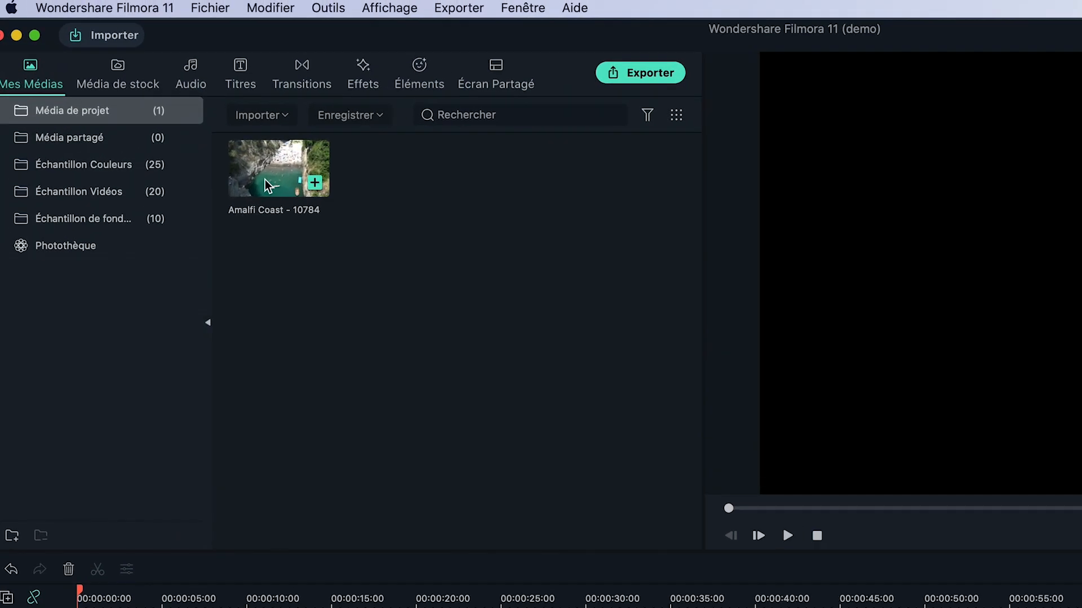
Place the Amalfi Coast clip at the beginning of video track 1
{"action": "left_click", "coordinate": [267, 200]}
{"action": "left_click_drag", "start_coordinate": [269, 186], "coordinate": [114, 607]}
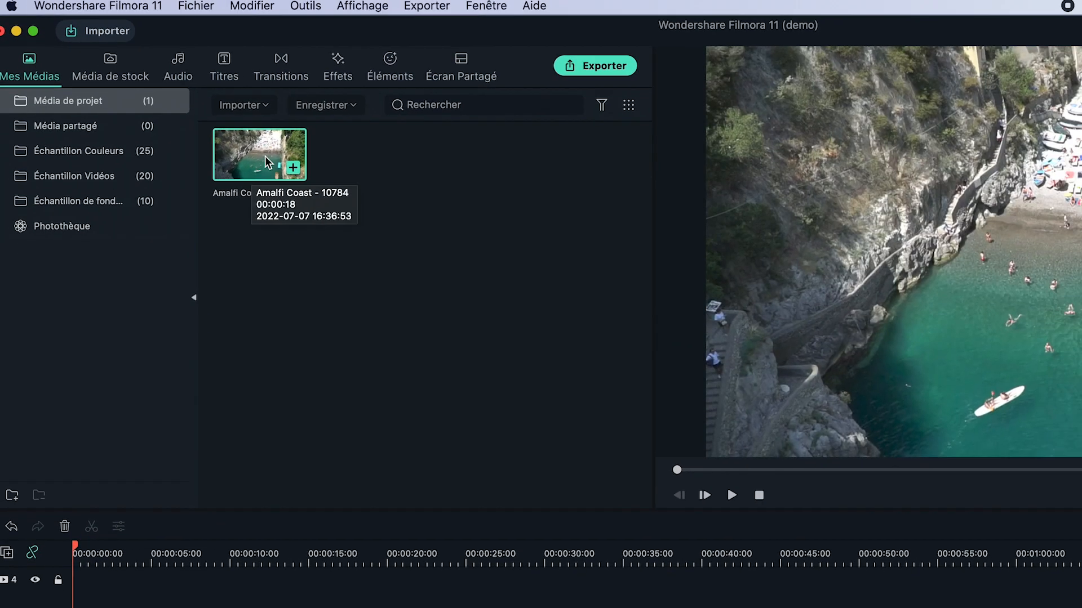
{"action": "left_click_drag", "start_coordinate": [80, 495], "coordinate": [73, 561]}
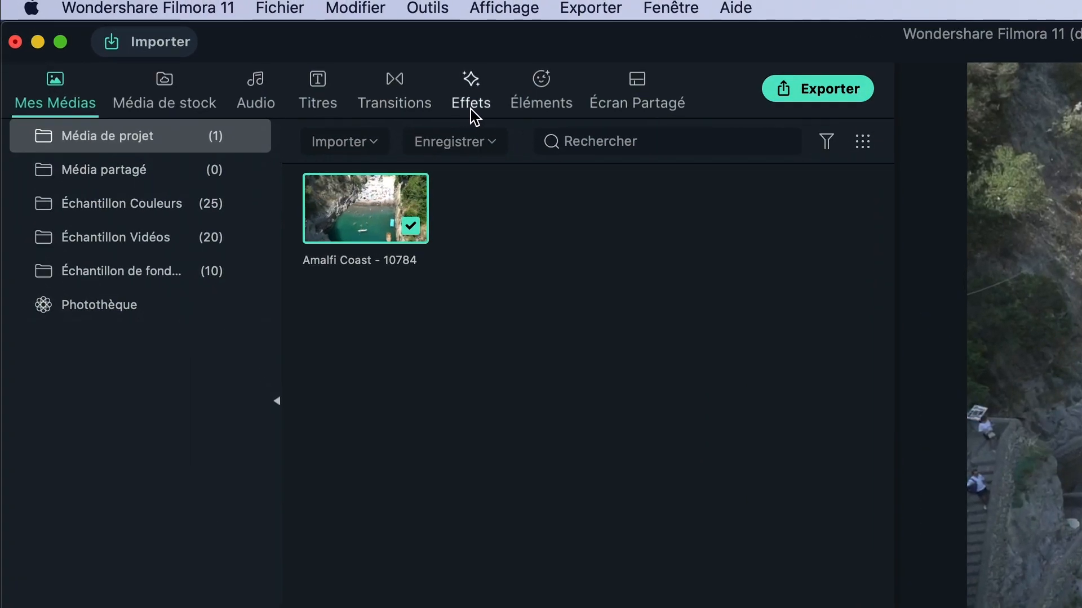
Add the Retro Film Overlay 03 effect from Superpositions on track 2, extend it to the clip's full length and play the result
{"action": "left_click", "coordinate": [471, 109]}
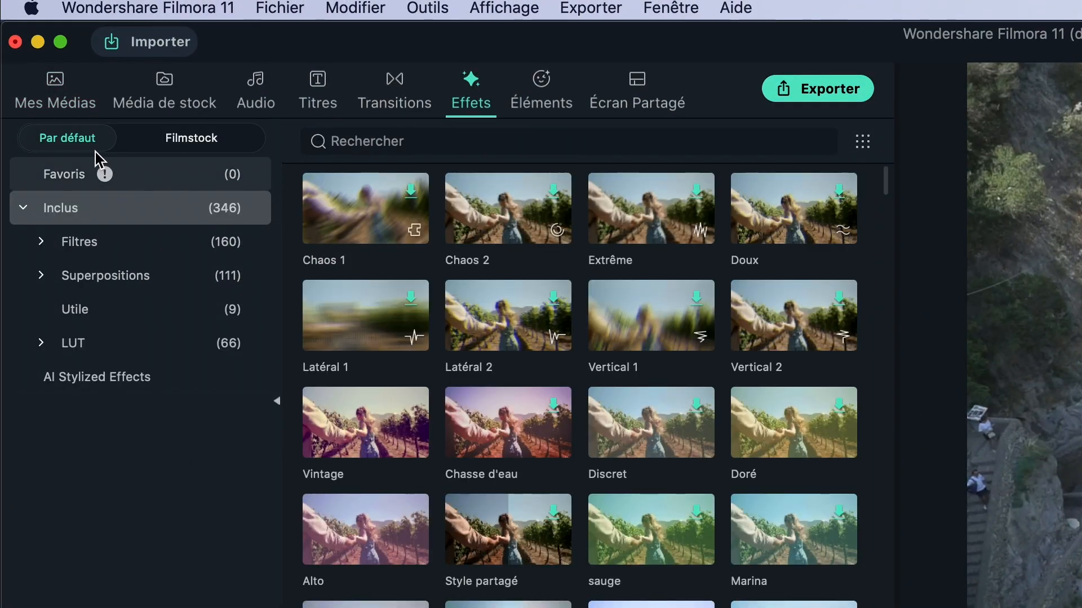
{"action": "left_click", "coordinate": [23, 209]}
{"action": "left_click", "coordinate": [23, 211]}
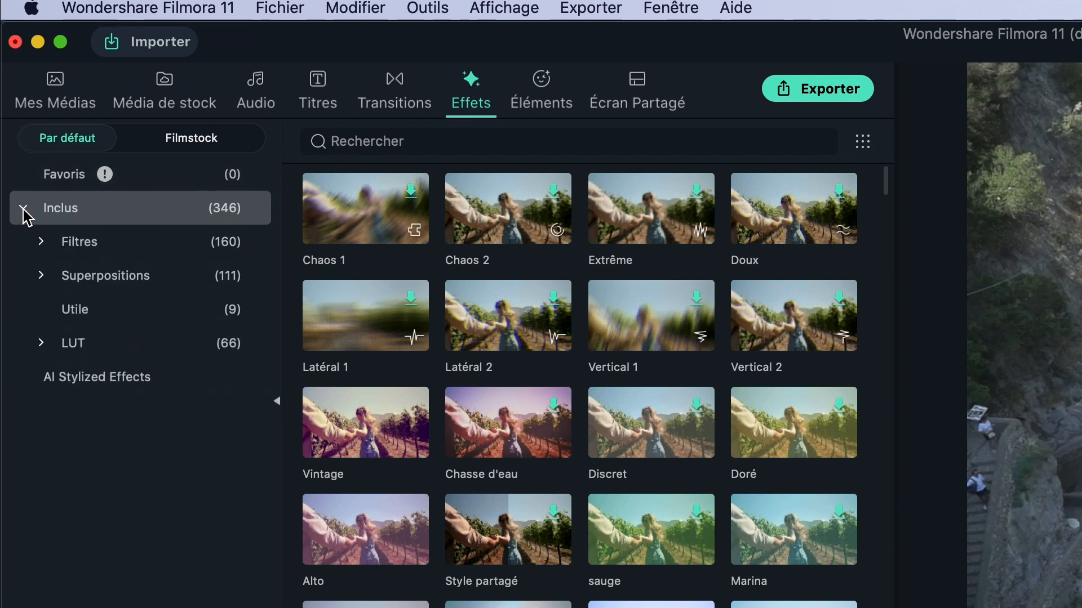
{"action": "left_click", "coordinate": [86, 285]}
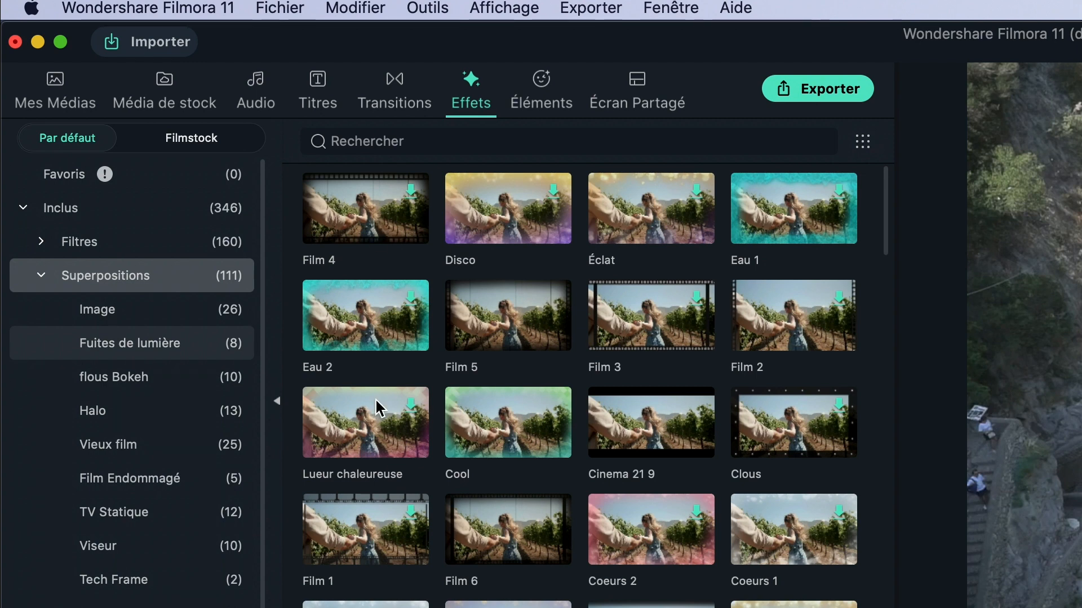
{"action": "scroll", "coordinate": [573, 497], "scroll_direction": "down", "scroll_amount": 4}
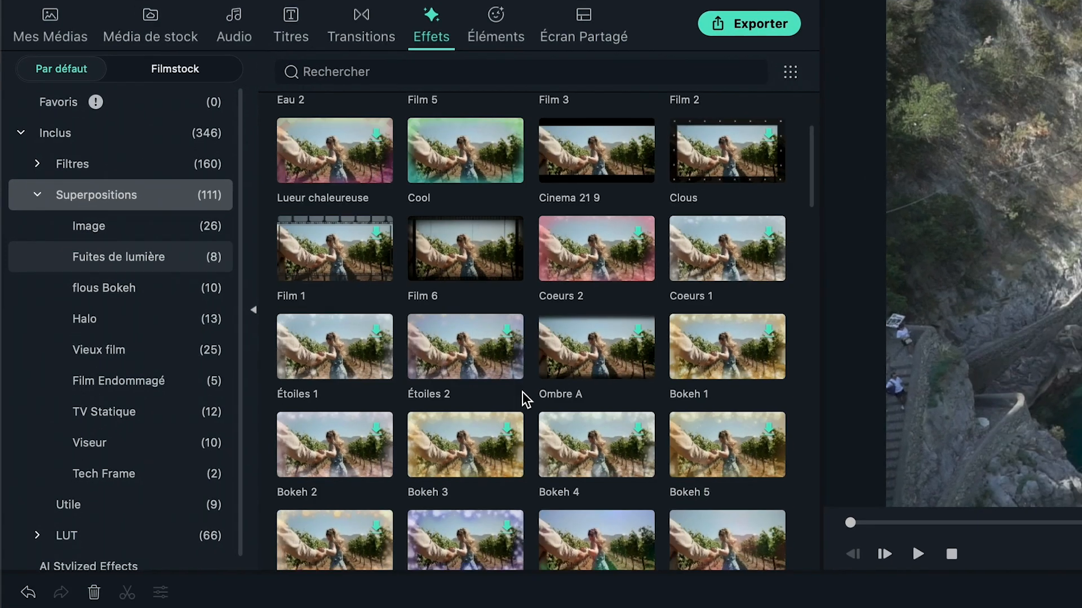
{"action": "scroll", "coordinate": [526, 399], "scroll_direction": "down", "scroll_amount": 10}
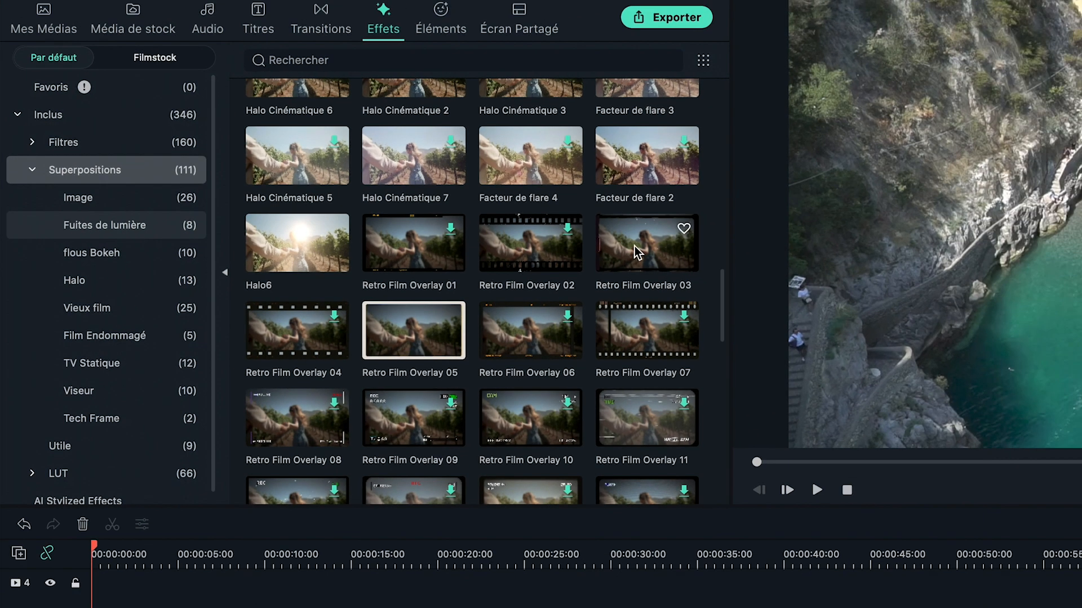
{"action": "left_click_drag", "start_coordinate": [636, 252], "coordinate": [90, 607]}
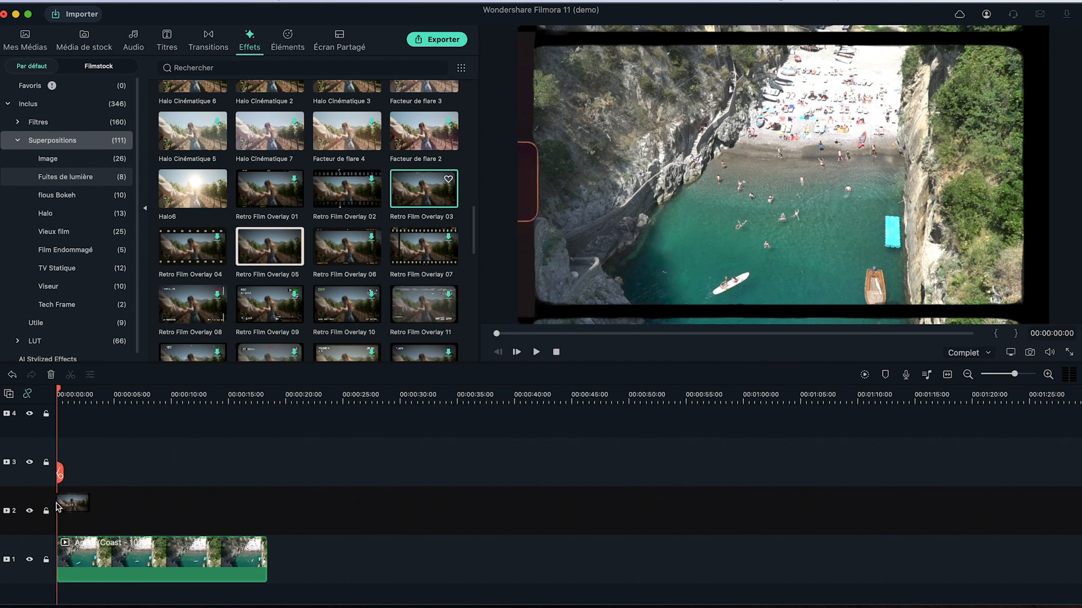
{"action": "left_click_drag", "start_coordinate": [57, 507], "coordinate": [267, 515]}
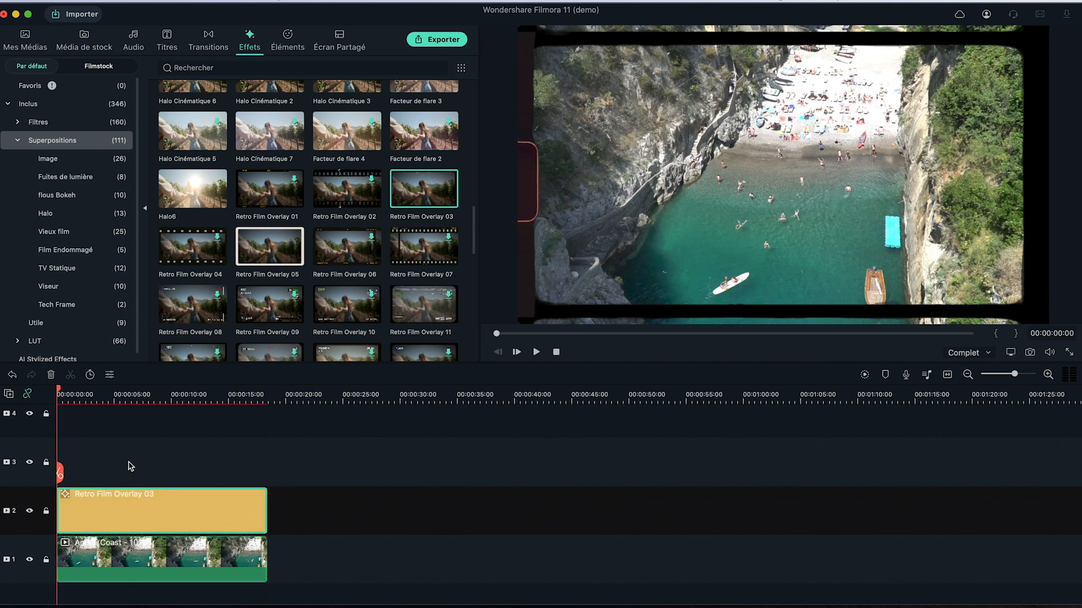
{"action": "key", "text": "space"}
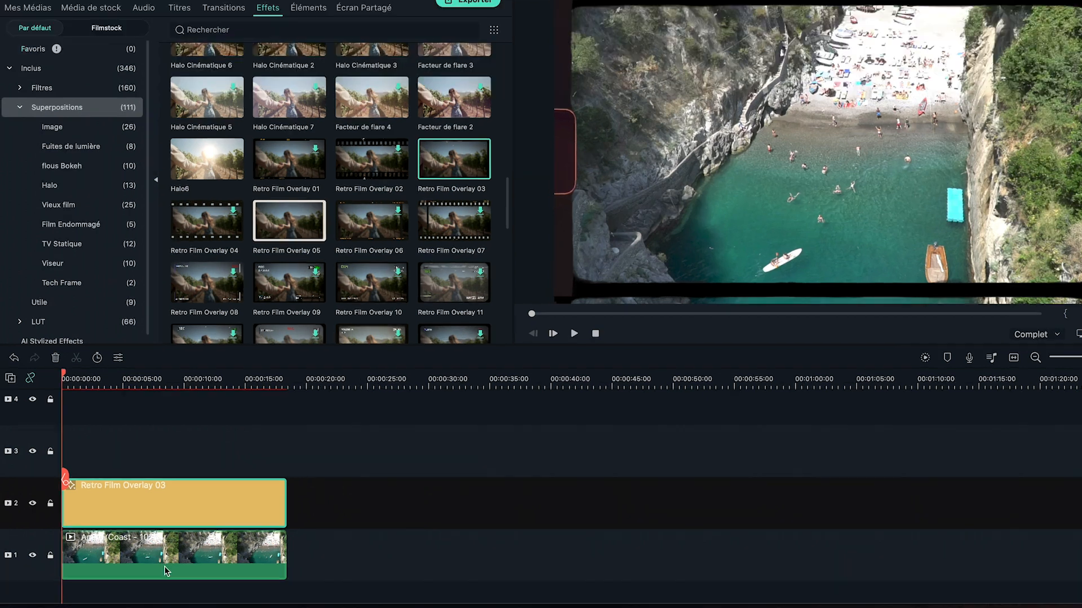
Apply a Rectangle mask to the Amalfi Coast clip and enlarge it vertically and horizontally to fill the inside of the film frame
{"action": "double_click", "coordinate": [137, 557]}
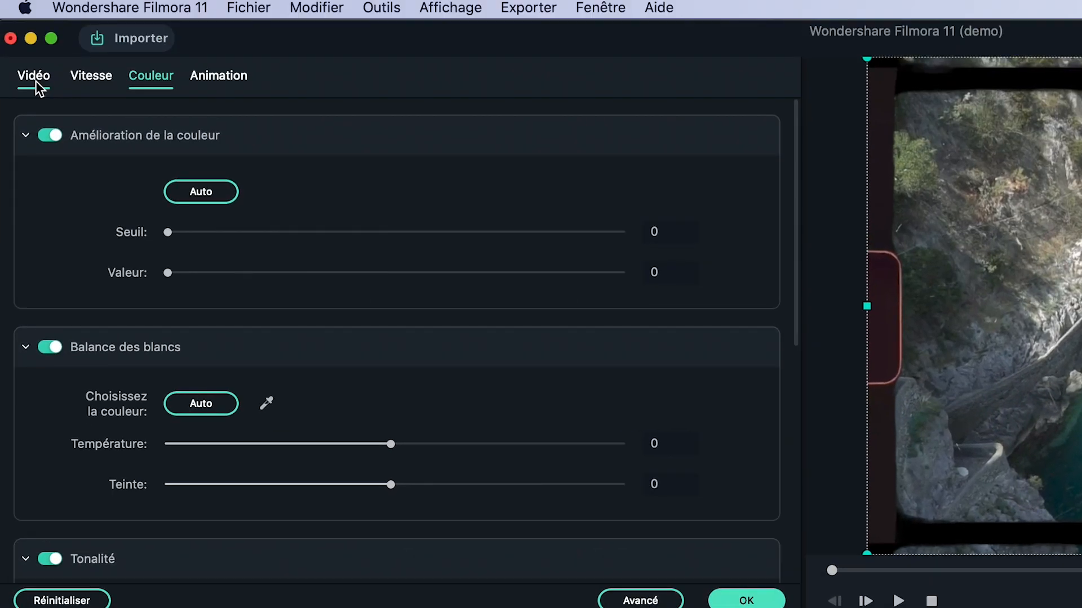
{"action": "left_click", "coordinate": [35, 80]}
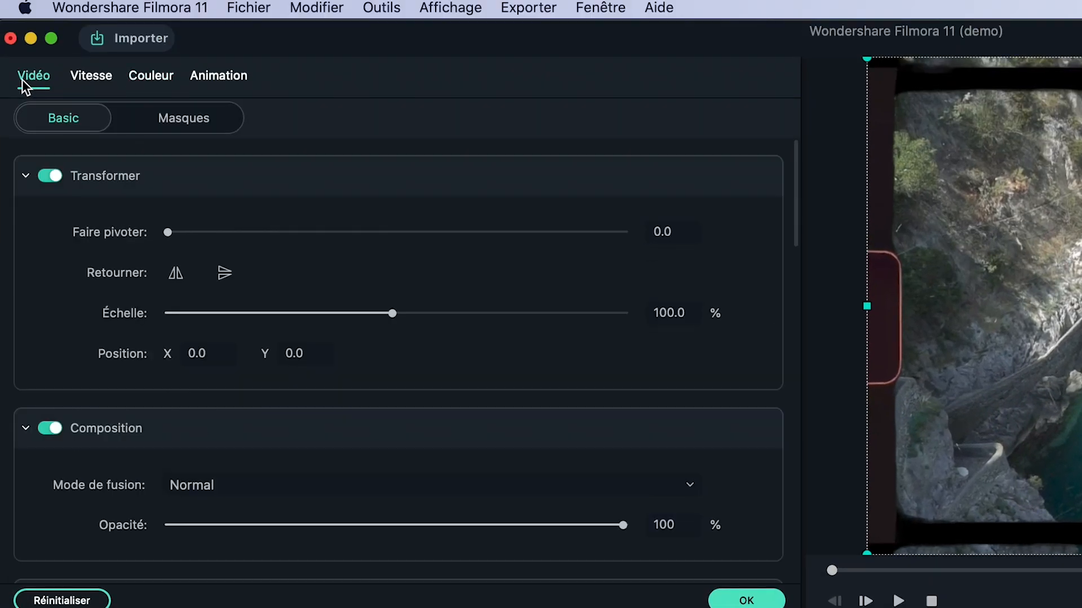
{"action": "left_click", "coordinate": [176, 119]}
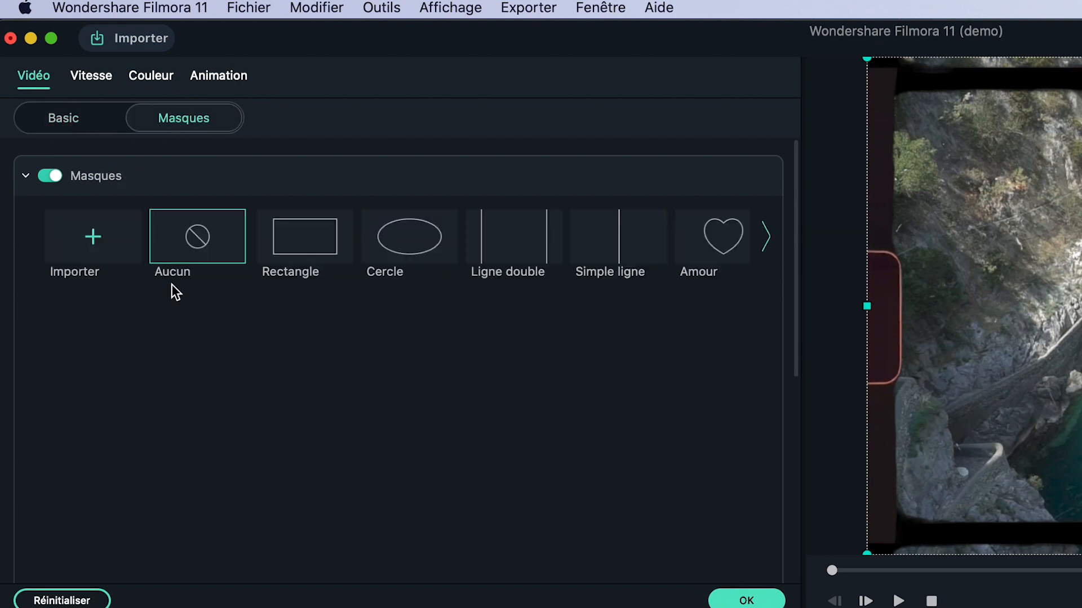
{"action": "left_click", "coordinate": [314, 249]}
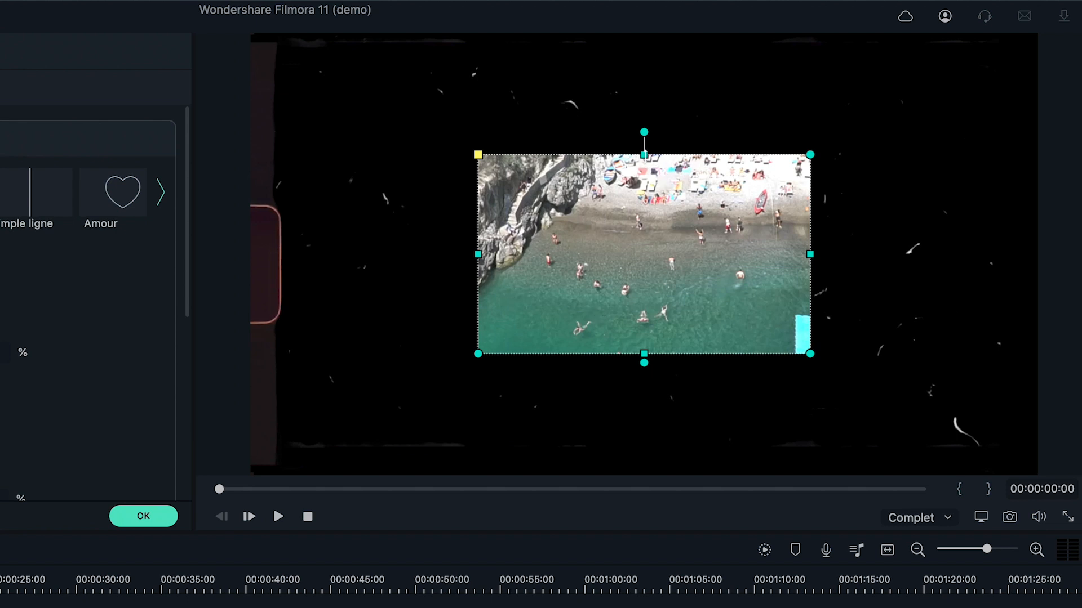
{"action": "left_click_drag", "start_coordinate": [644, 152], "coordinate": [632, 52]}
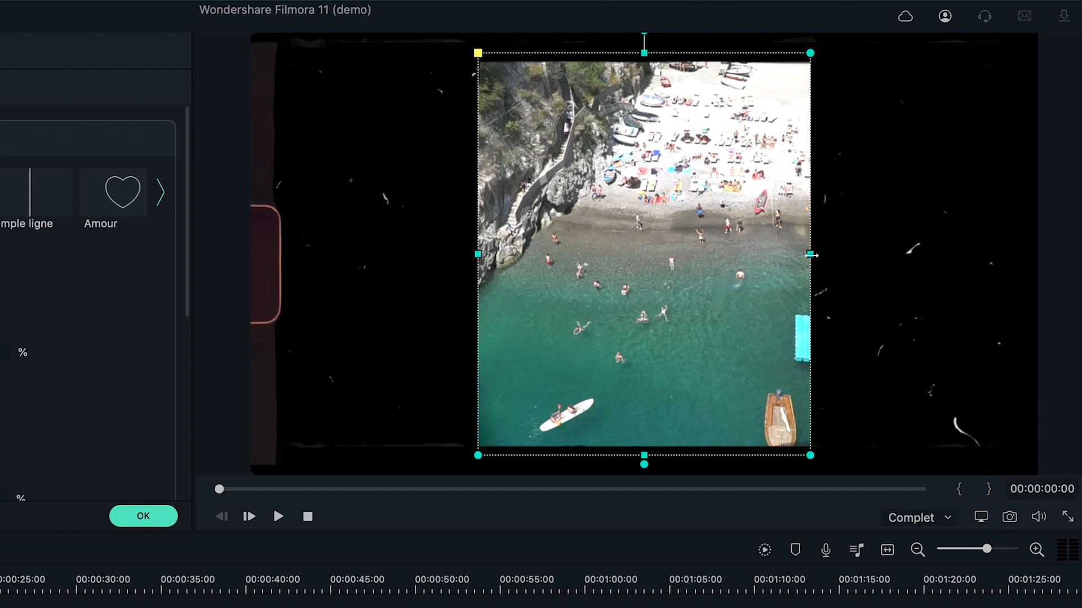
{"action": "left_click_drag", "start_coordinate": [811, 255], "coordinate": [899, 262]}
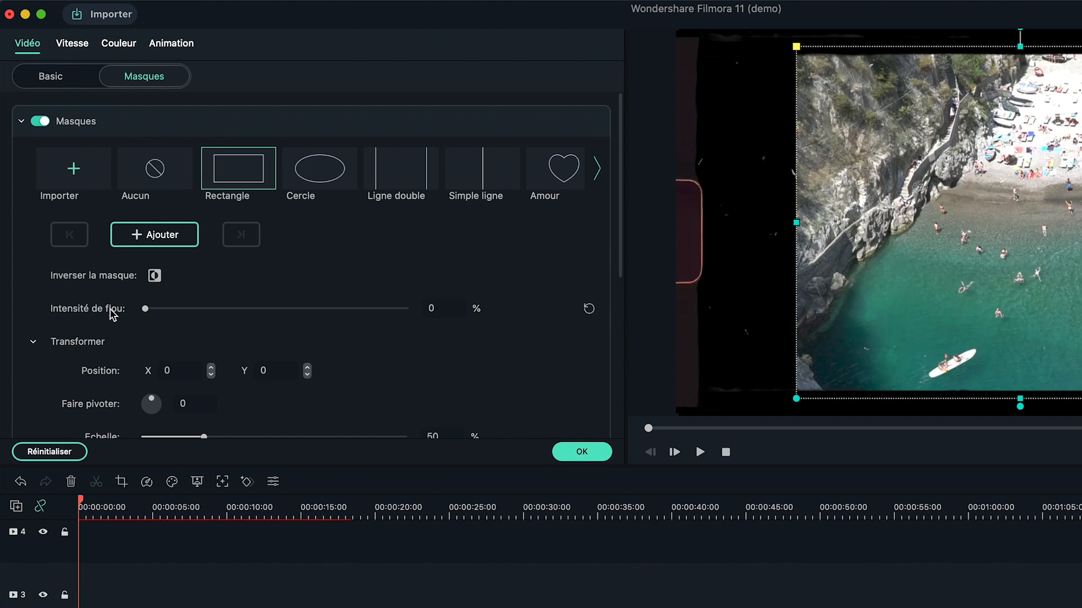
Set the rectangle mask's blur intensity to 1 % and confirm the clip settings
{"action": "left_click", "coordinate": [445, 310]}
{"action": "type", "text": "1"}
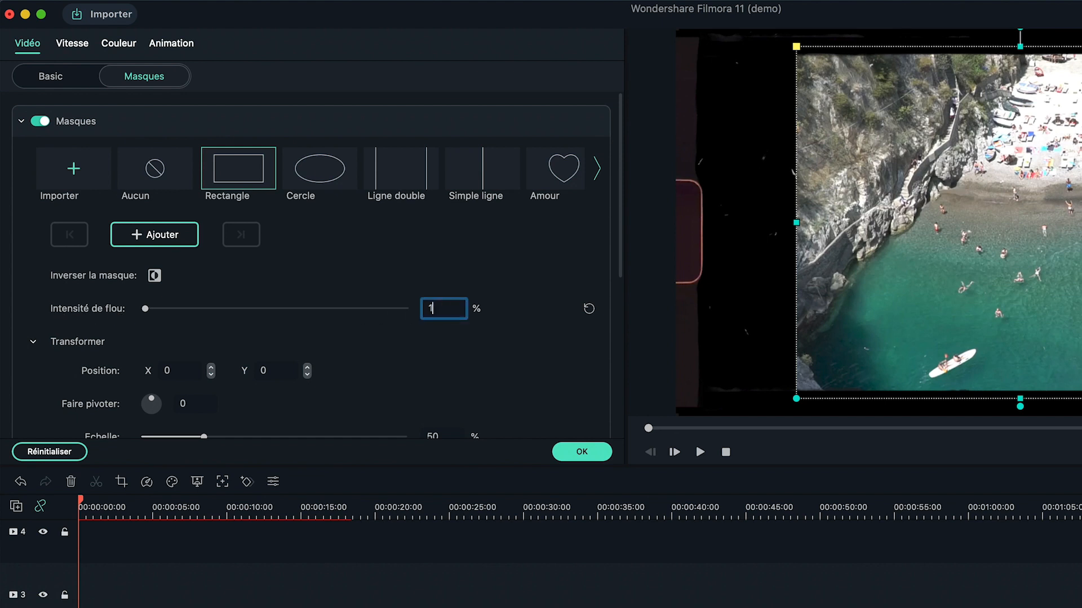
{"action": "key", "text": "Return"}
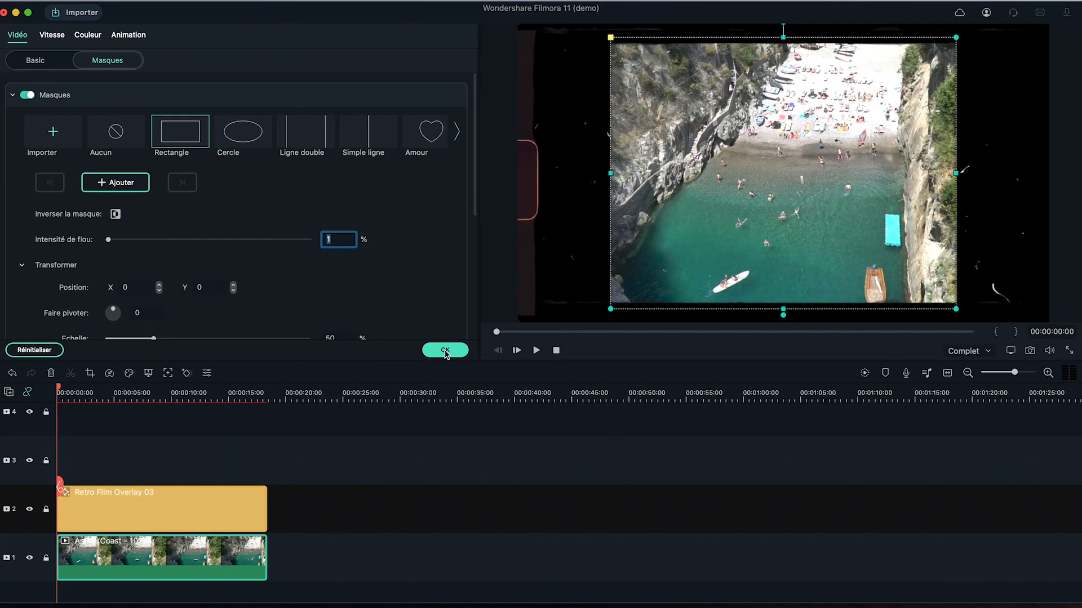
{"action": "left_click", "coordinate": [445, 351]}
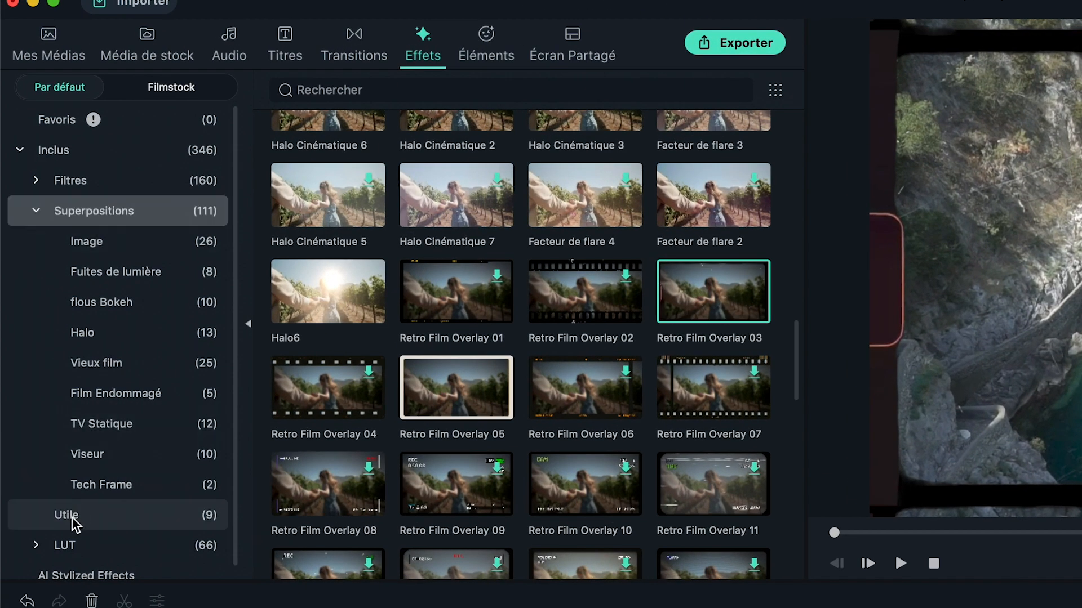
Apply the Masque 1 effect from Utile to the Amalfi Coast clip and change its shape to the rectangle with black bars on both sides
{"action": "left_click", "coordinate": [74, 516]}
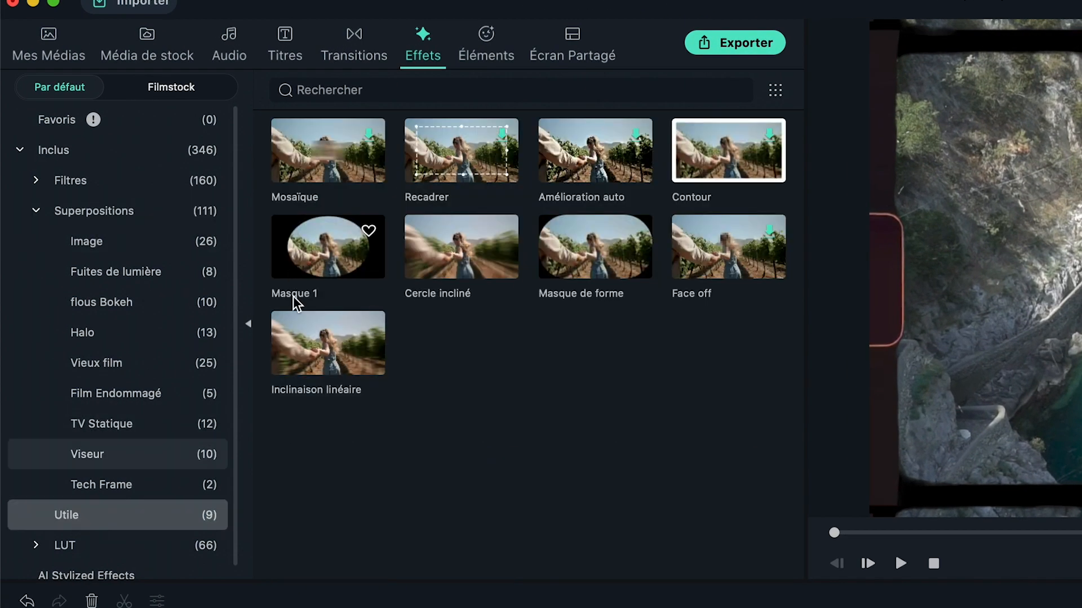
{"action": "left_click_drag", "start_coordinate": [323, 246], "coordinate": [212, 607]}
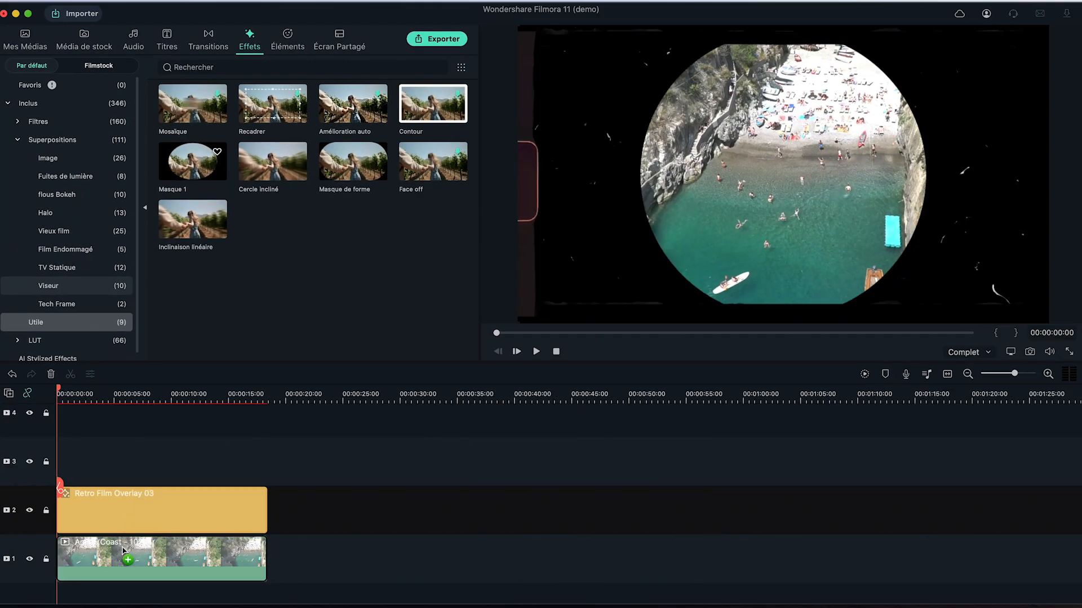
{"action": "double_click", "coordinate": [140, 564]}
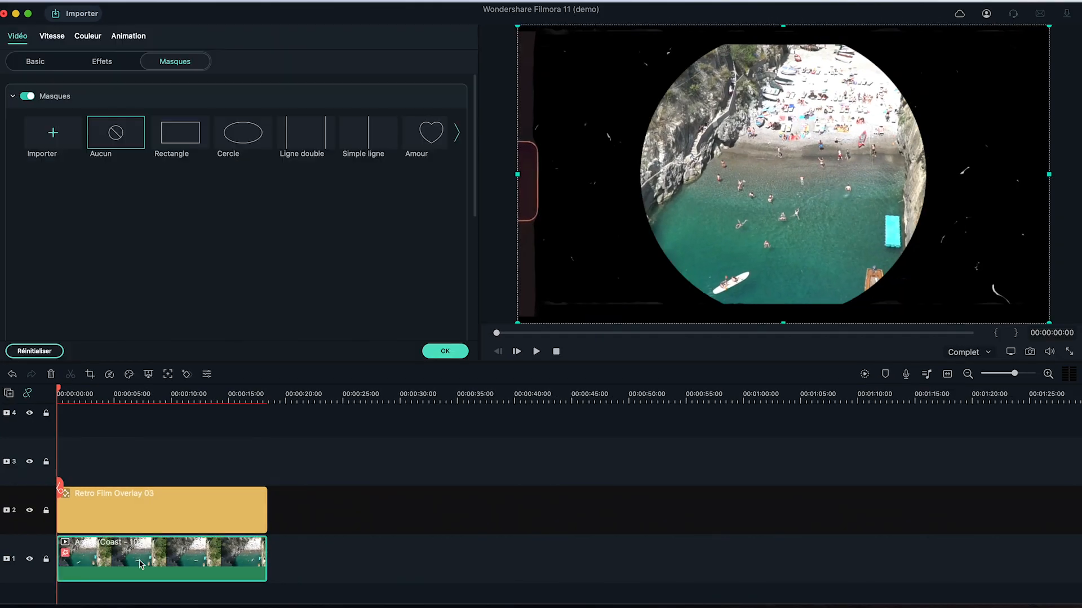
{"action": "left_click", "coordinate": [103, 65]}
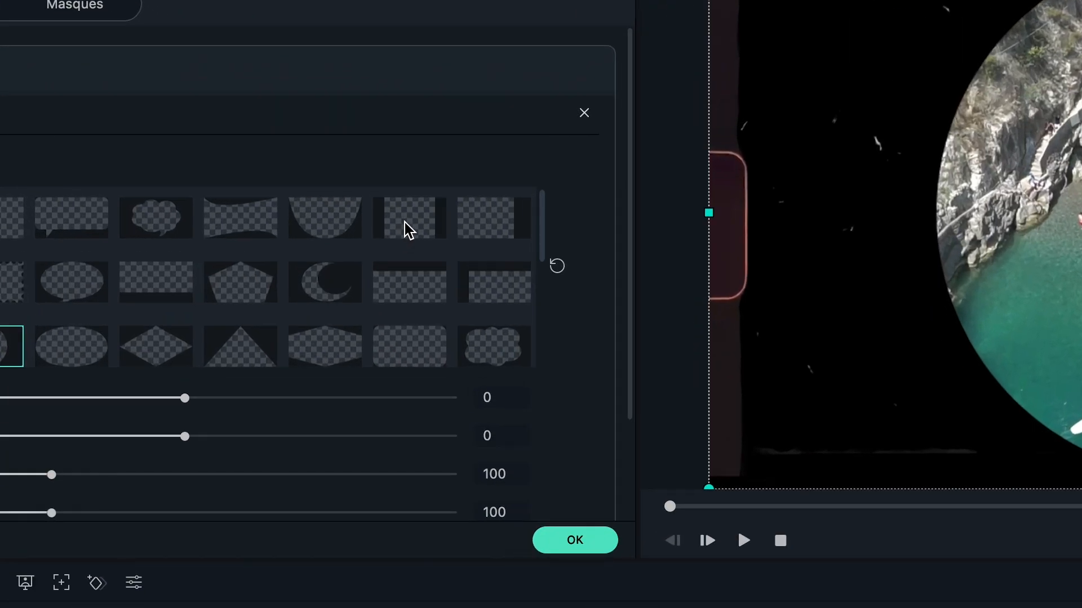
{"action": "left_click", "coordinate": [393, 213]}
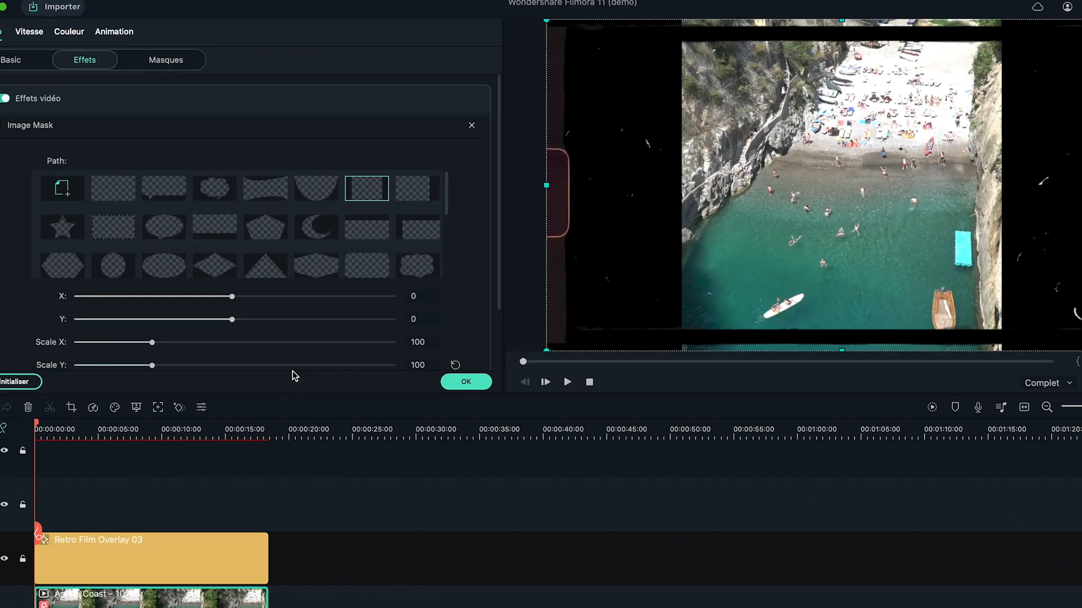
Set the mask effect's Scale X to 115, Scale Y to 88 and blur intensity to 1.00, confirm and preview the result
{"action": "left_click_drag", "start_coordinate": [152, 272], "coordinate": [143, 297]}
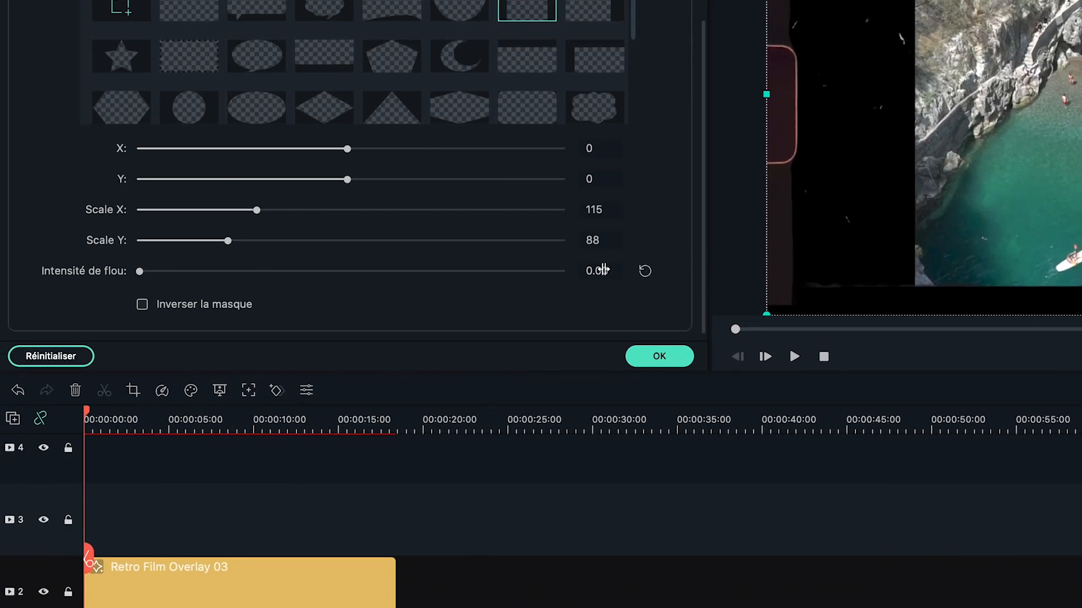
{"action": "left_click", "coordinate": [602, 270]}
{"action": "type", "text": "1"}
{"action": "key", "text": "Return"}
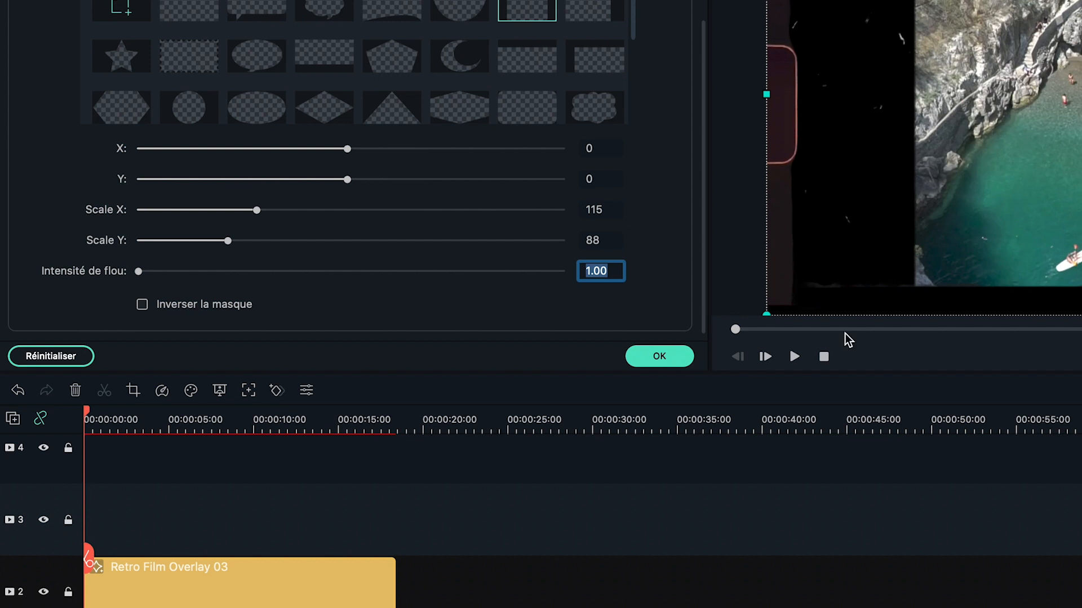
{"action": "left_click", "coordinate": [659, 359]}
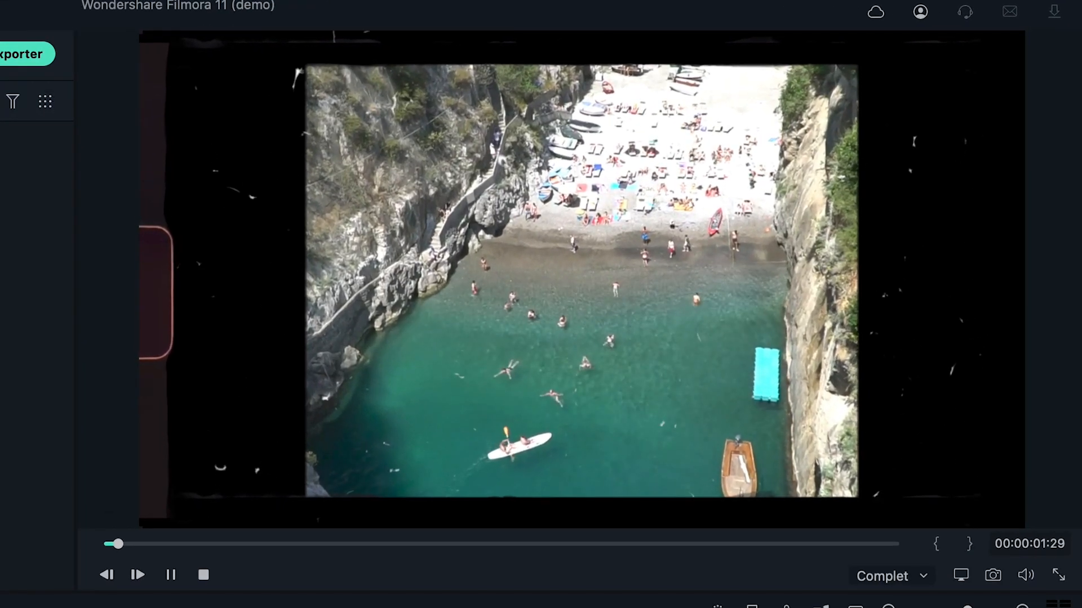
{"action": "key", "text": "space"}
{"action": "key", "text": "Home"}
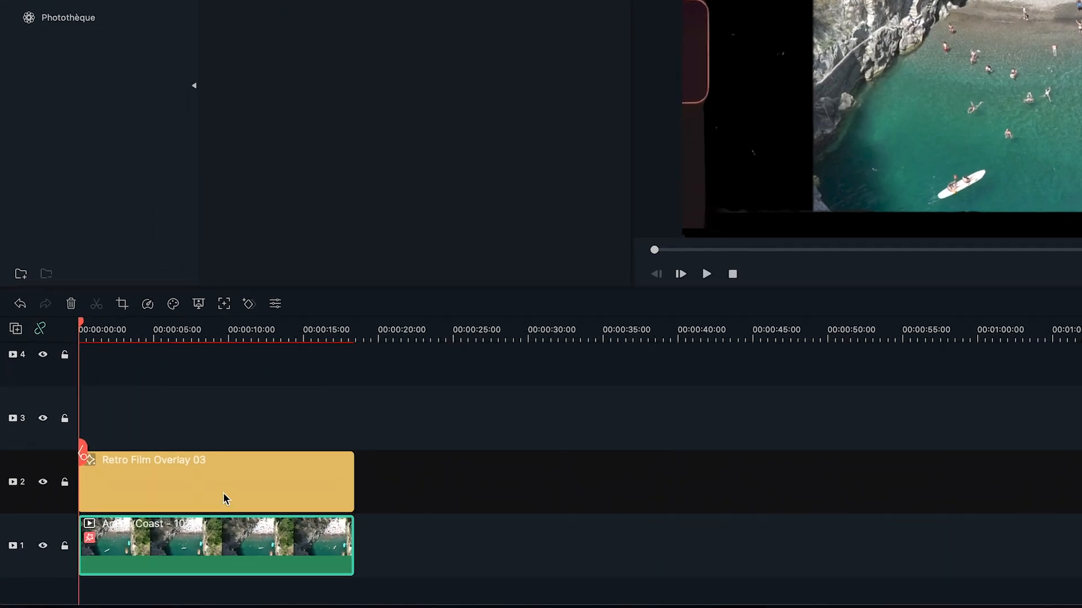
Move Retro Film Overlay 03 to track 3, add the Film 5 overlay on track 2 over the clip's full length and preview it
{"action": "left_click", "coordinate": [168, 507]}
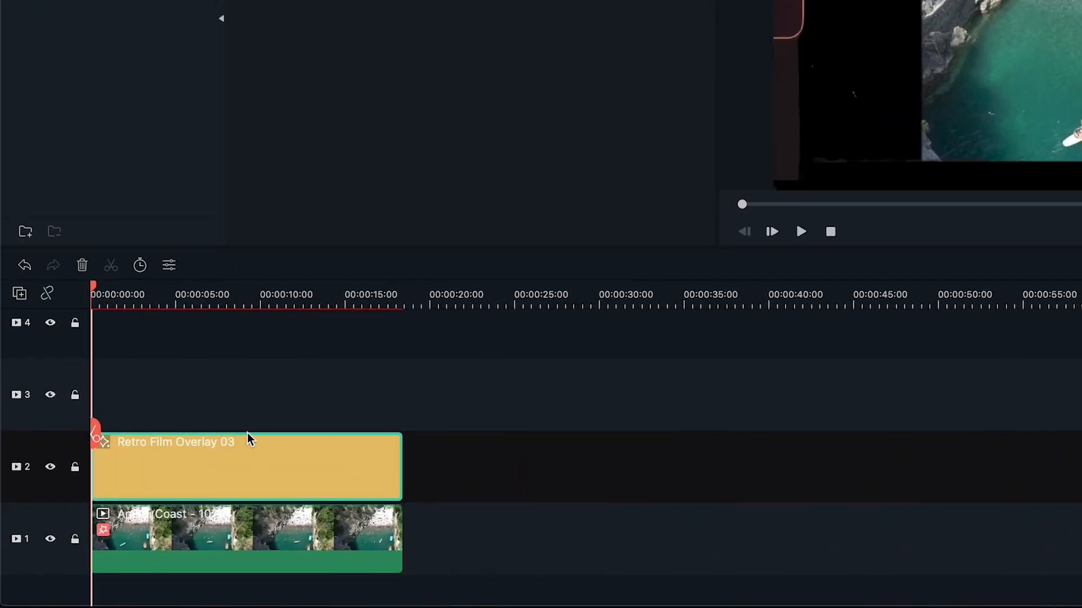
{"action": "left_click_drag", "start_coordinate": [248, 432], "coordinate": [244, 423]}
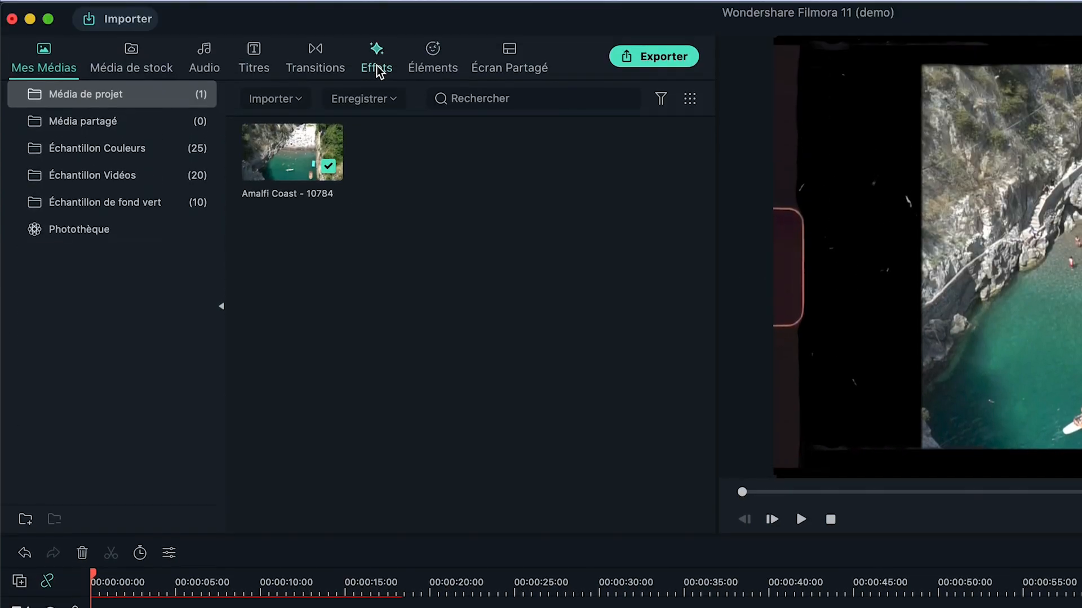
{"action": "left_click", "coordinate": [376, 67]}
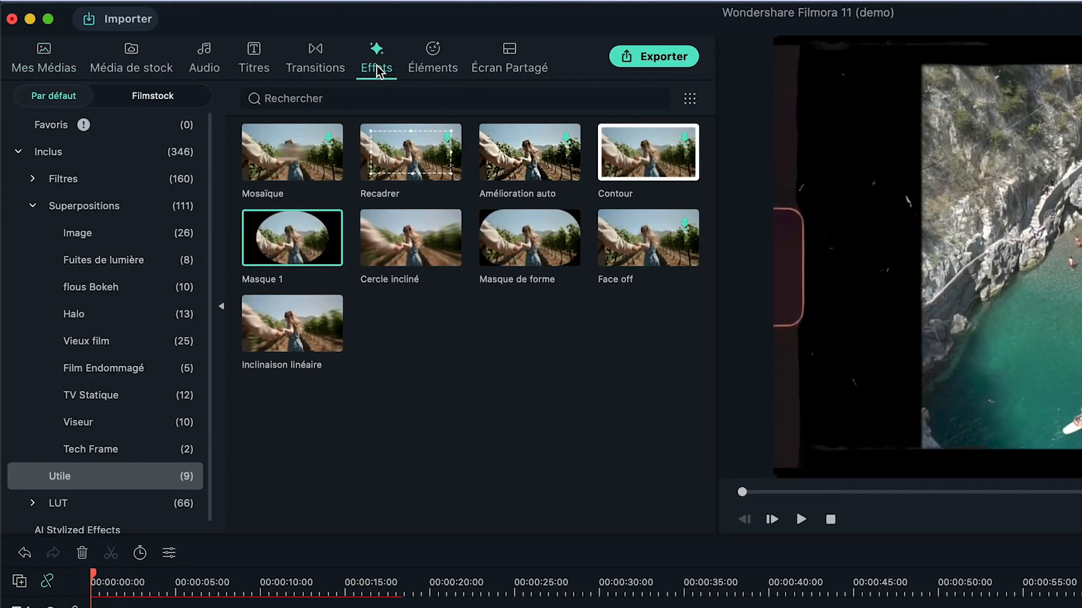
{"action": "left_click", "coordinate": [61, 212]}
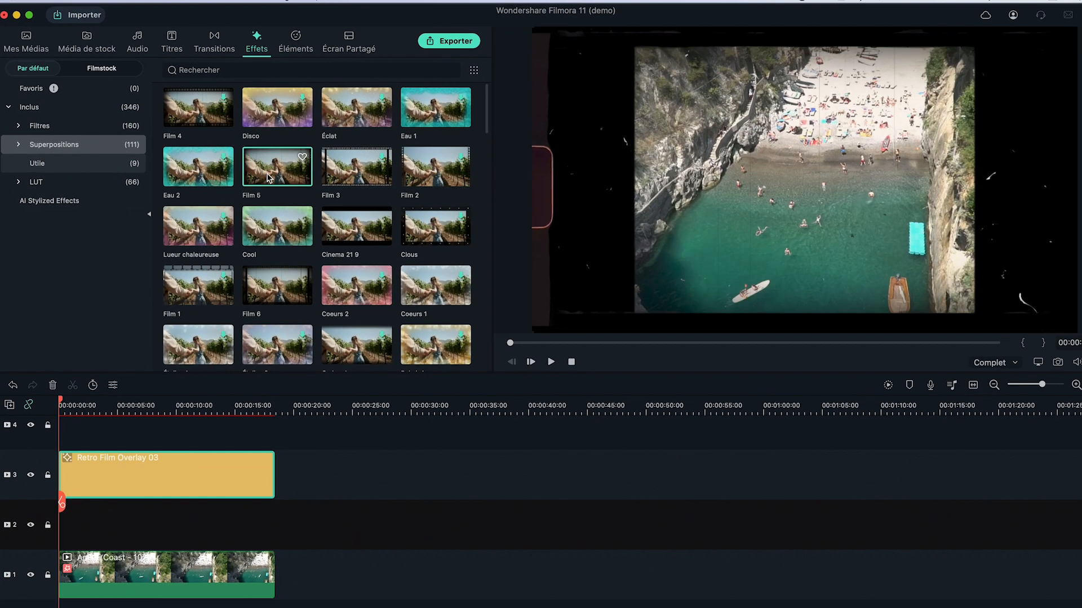
{"action": "left_click", "coordinate": [390, 251]}
{"action": "left_click_drag", "start_coordinate": [267, 168], "coordinate": [267, 514]}
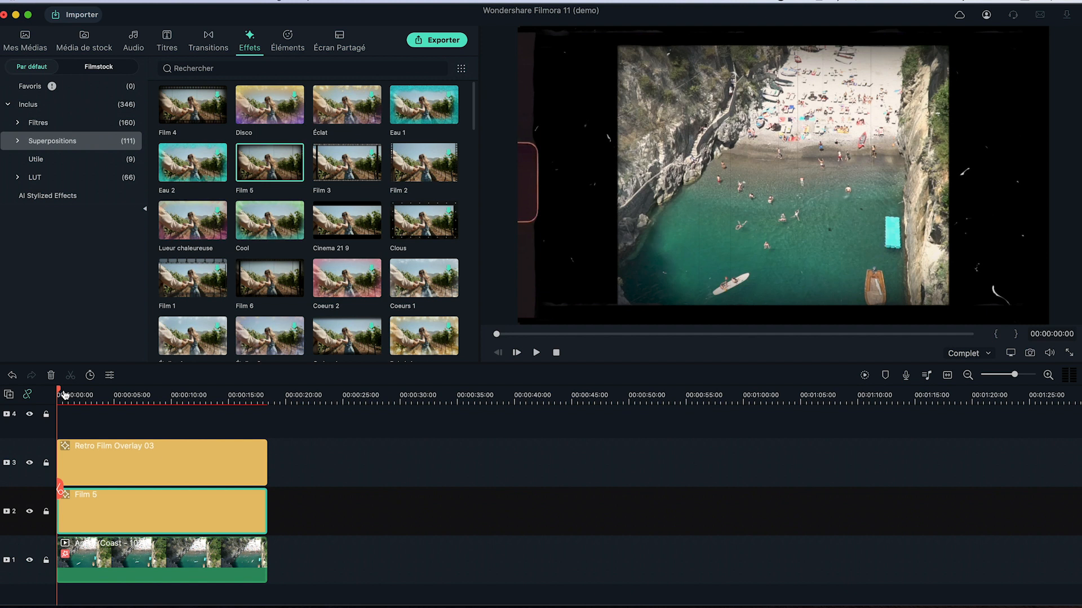
{"action": "key", "text": "space"}
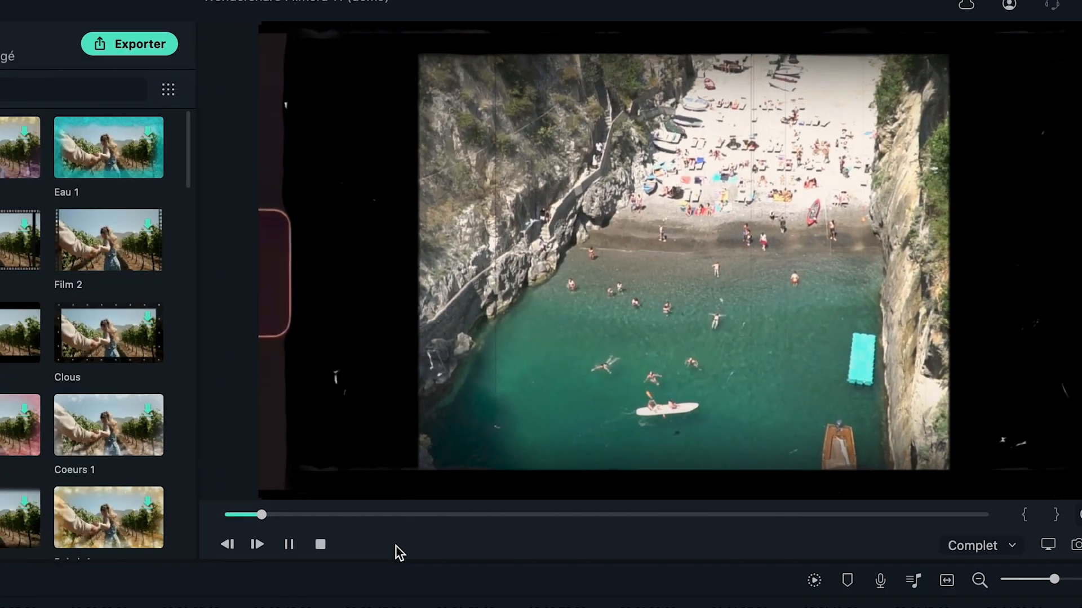
{"action": "key", "text": "space"}
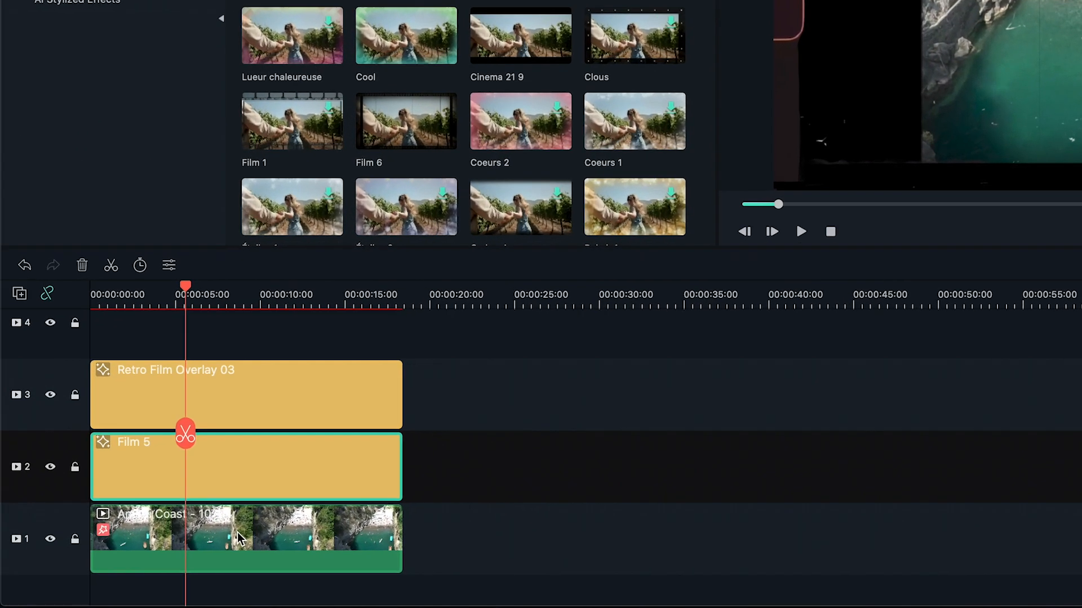
Set the clip's colour temperature to 13, contrast to -10, saturation to -26 and luminosity to -5, confirm and return to the timeline start
{"action": "double_click", "coordinate": [160, 555]}
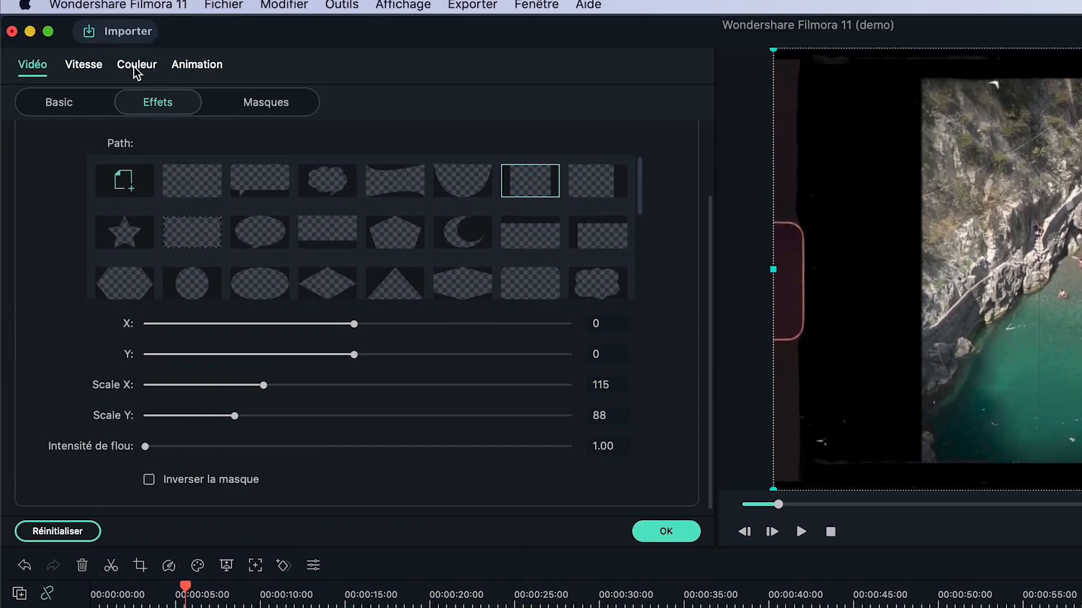
{"action": "left_click", "coordinate": [135, 65]}
{"action": "scroll", "coordinate": [67, 214], "scroll_direction": "down", "scroll_amount": 3}
{"action": "scroll", "coordinate": [67, 214], "scroll_direction": "down", "scroll_amount": 4}
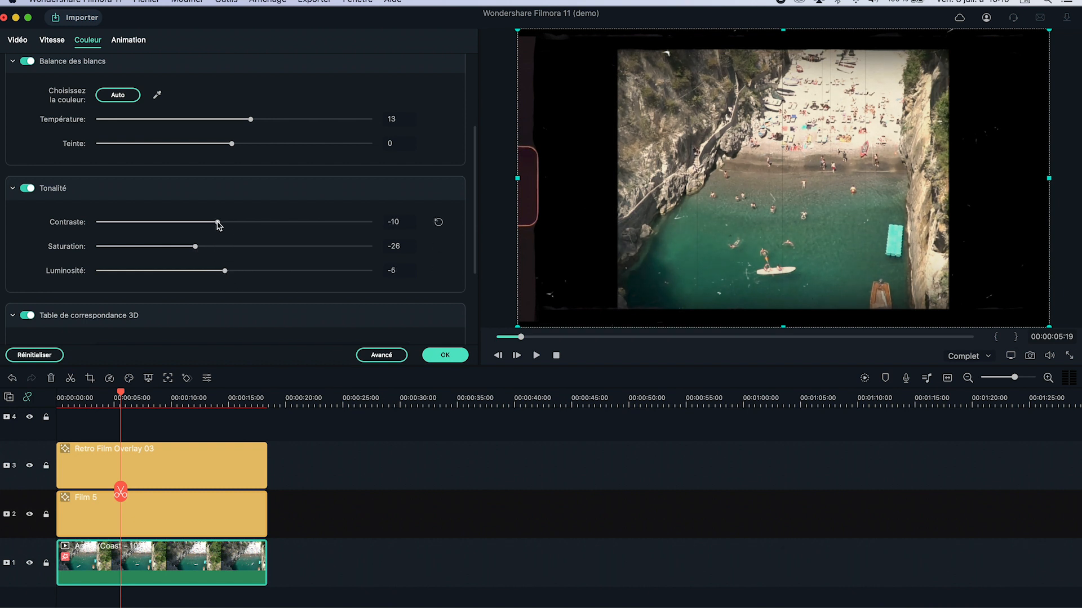
{"action": "left_click", "coordinate": [444, 354]}
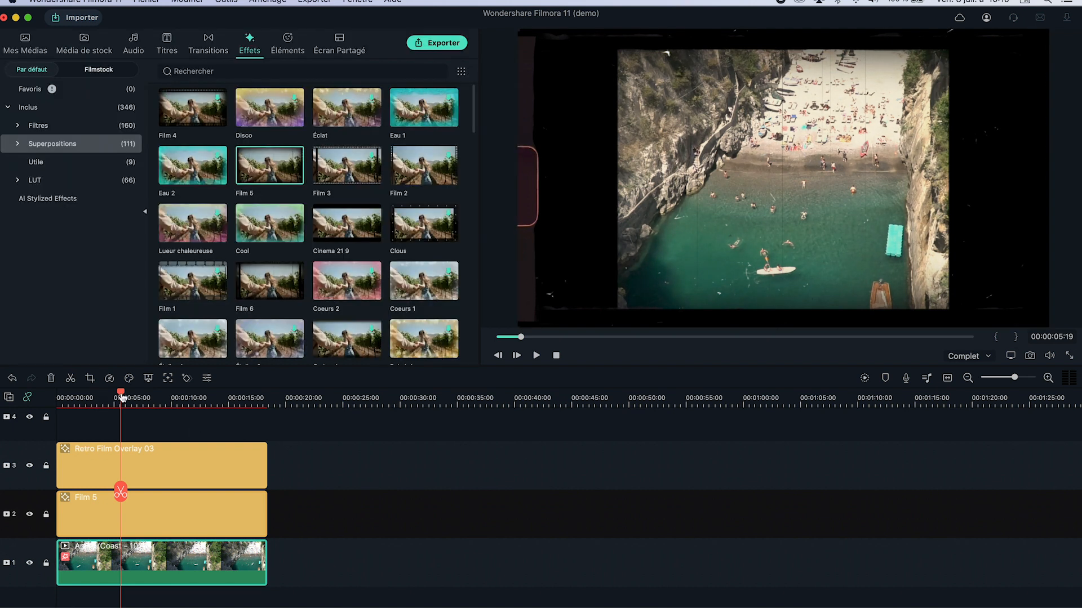
{"action": "left_click_drag", "start_coordinate": [121, 396], "coordinate": [57, 398]}
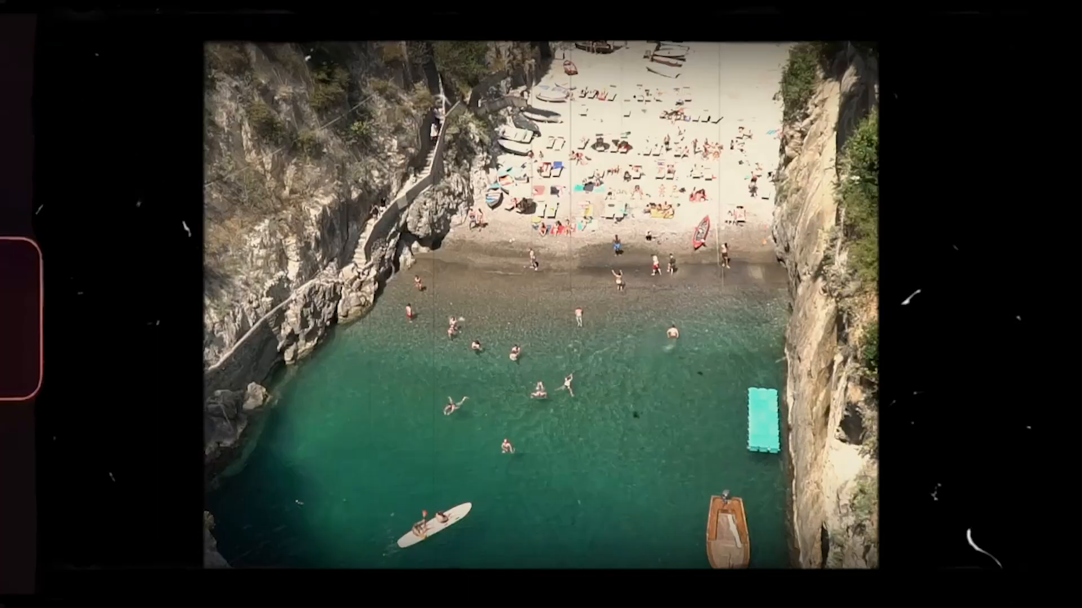